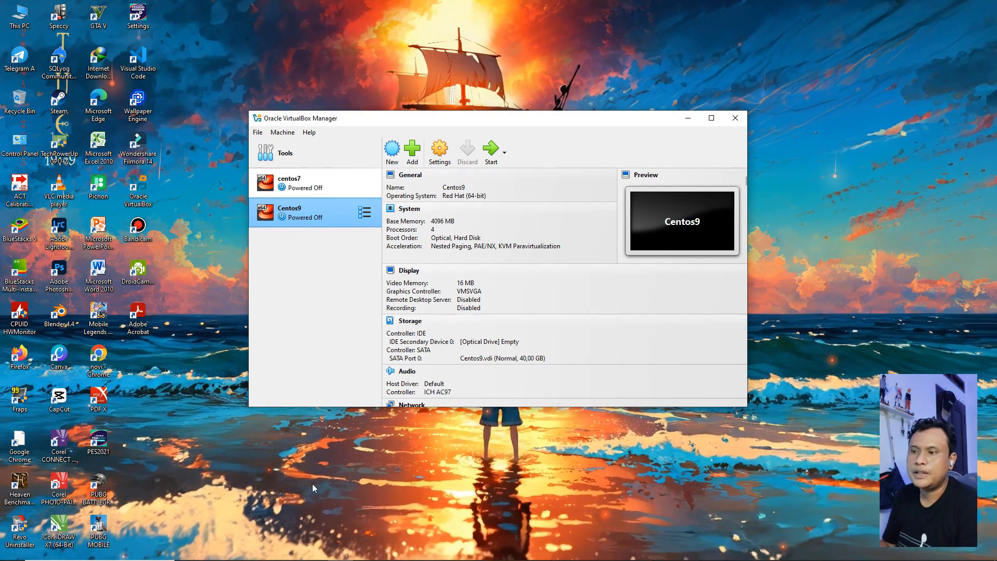
pyautogui.moveTo(270, 559)
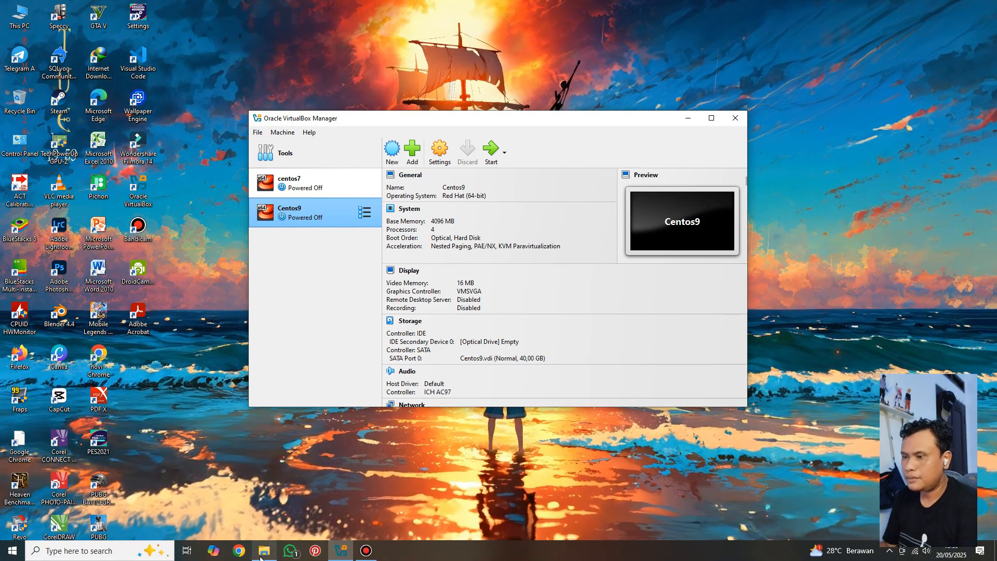
pyautogui.click(461, 467)
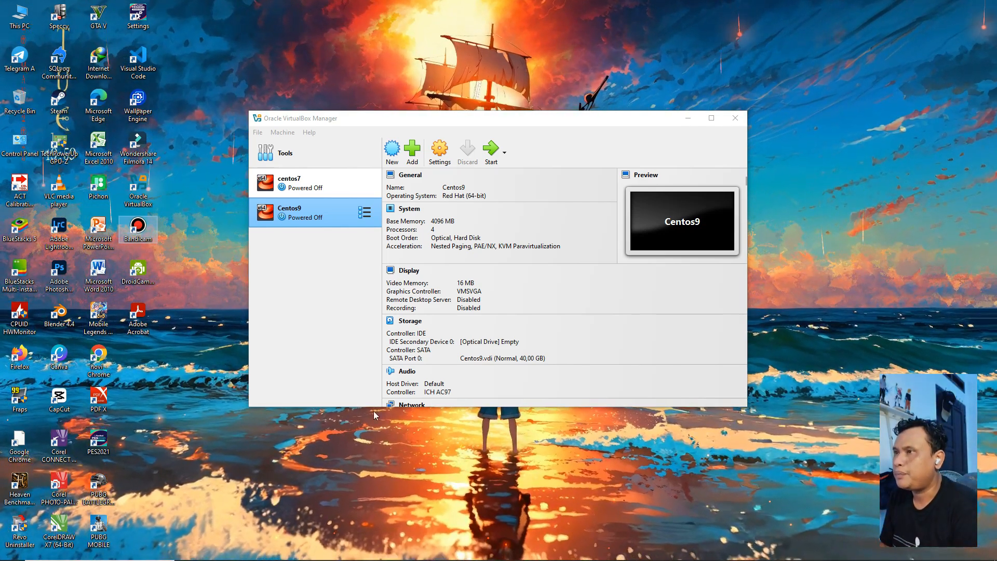
pyautogui.moveTo(471, 121); pyautogui.dragTo(469, 99)
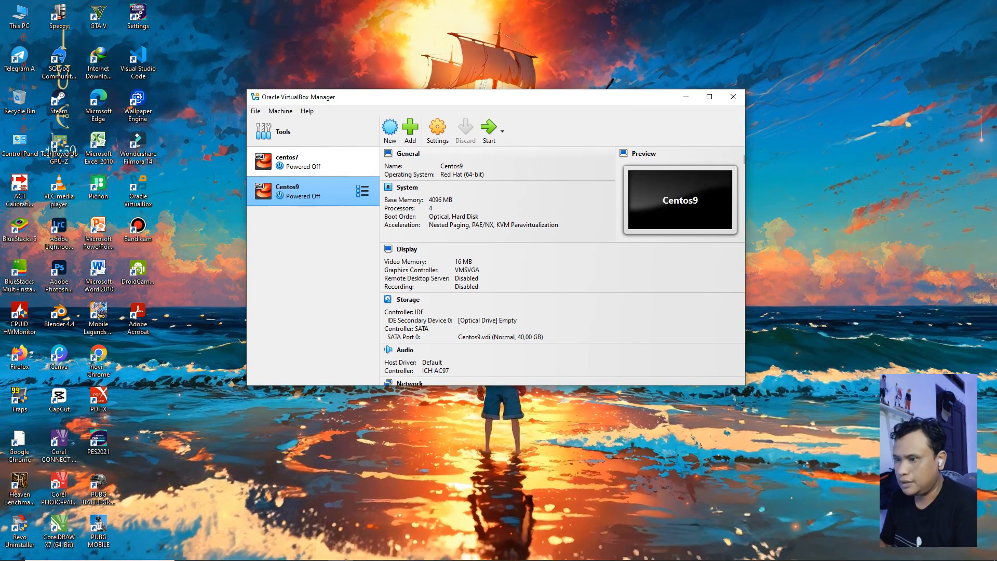
# - Open the Universitas Terbuka e-learning site in Chrome with the Person 1 profile and log in through SSO O365-UT
pyautogui.moveTo(291, 555)
pyautogui.click(241, 553)
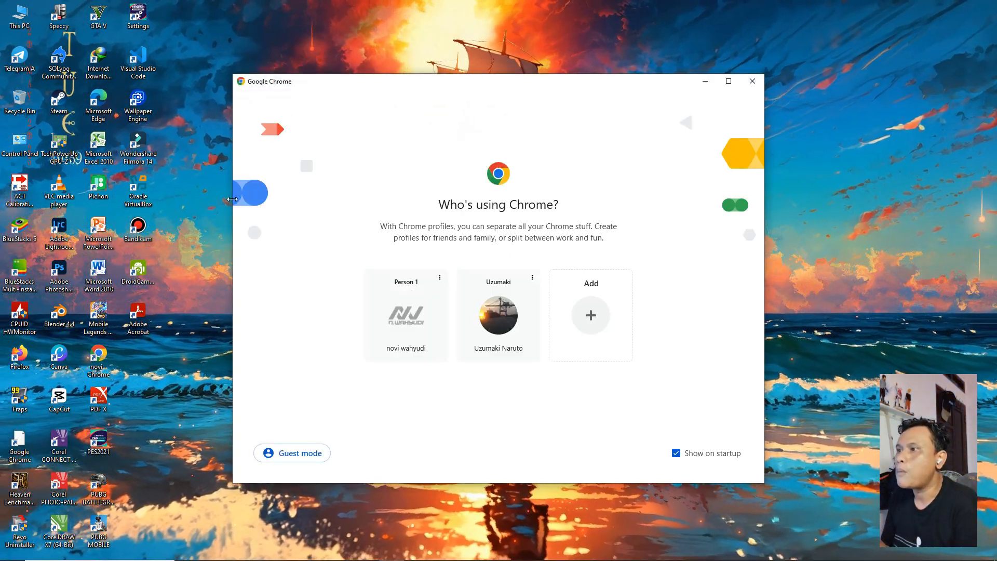
pyautogui.click(401, 311)
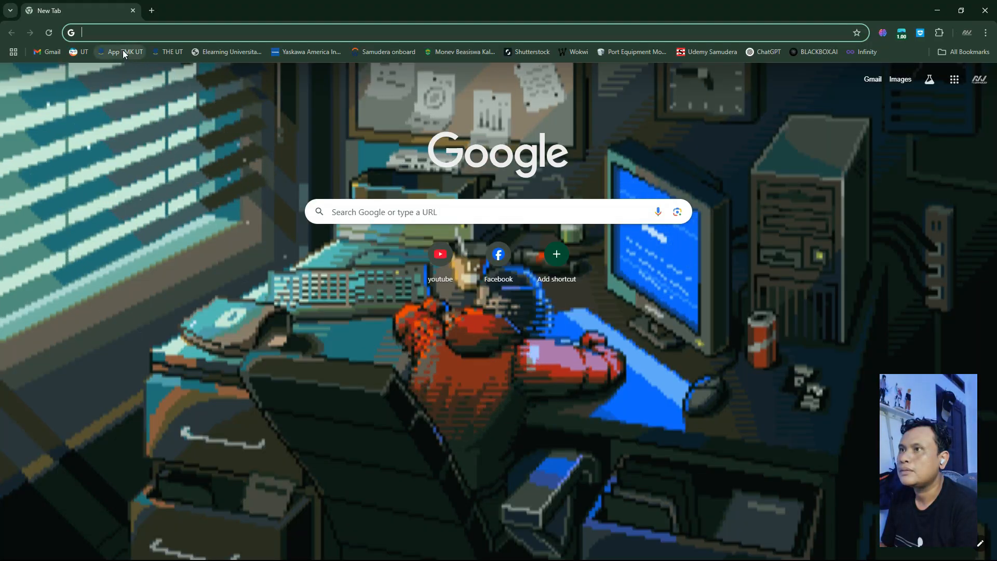
pyautogui.click(229, 52)
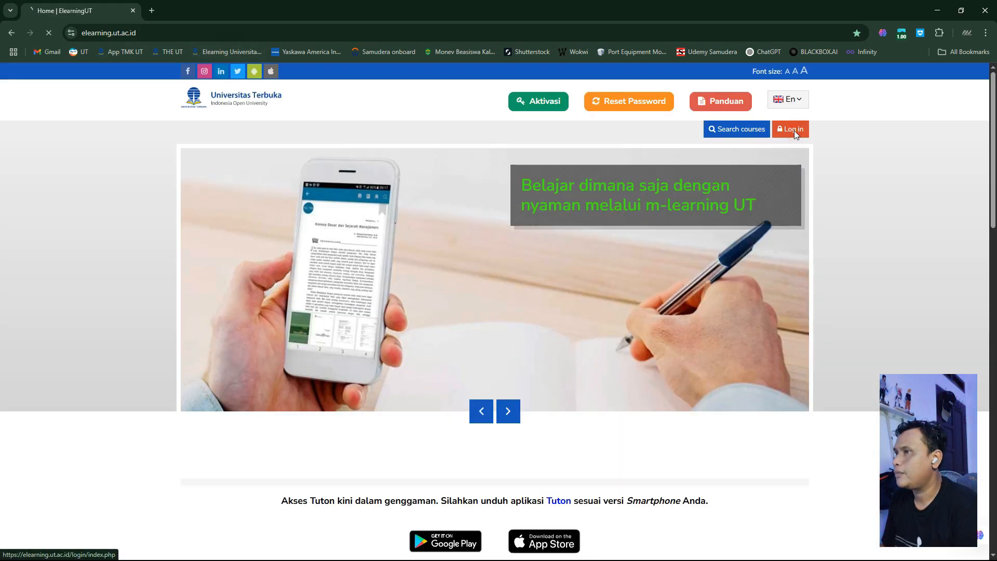
pyautogui.click(793, 130)
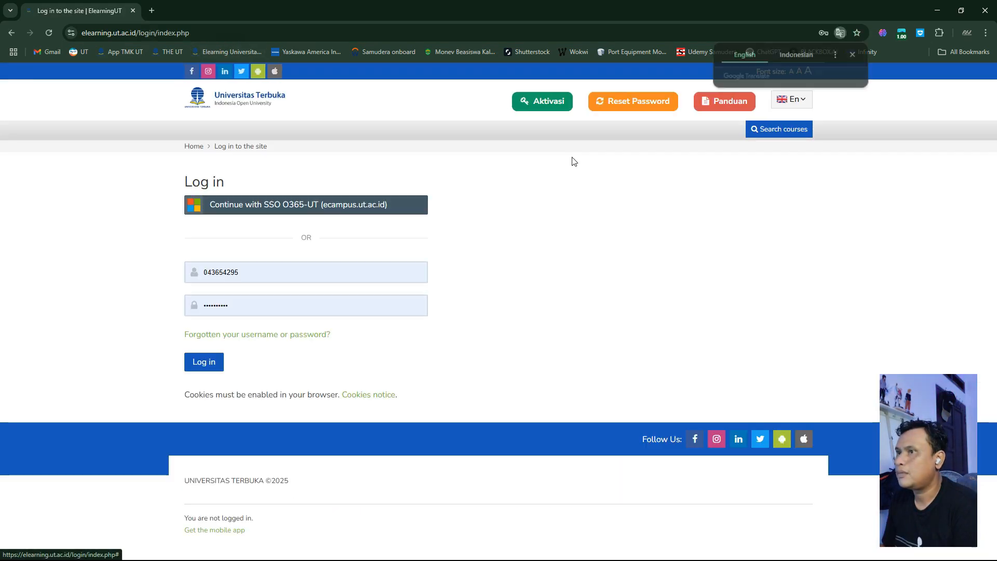
pyautogui.click(311, 205)
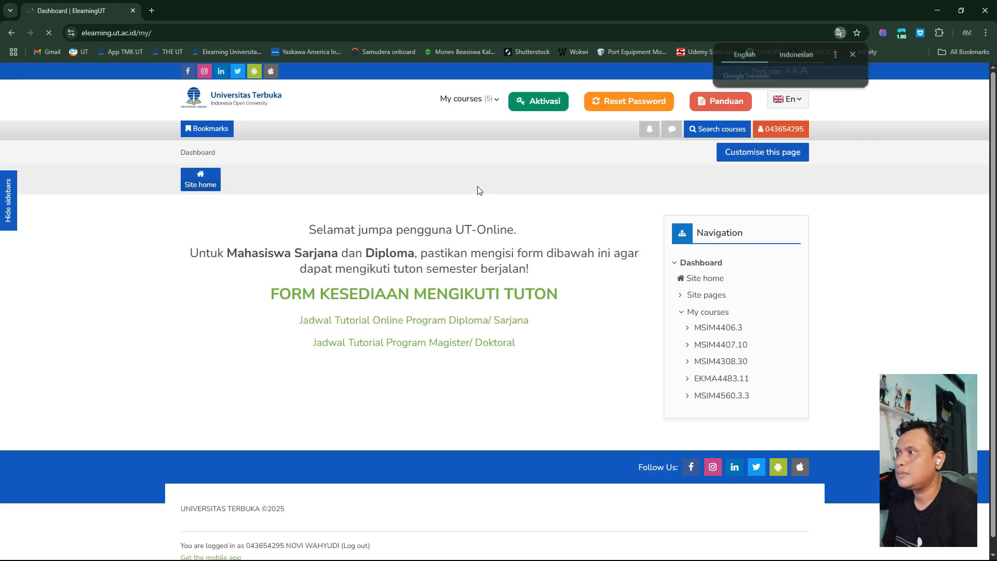
# - Review the Tugas.2 assignment under AKTIVITAS BELAJAR 8 of course MSIM4308.30, then return to VirtualBox
pyautogui.click(721, 362)
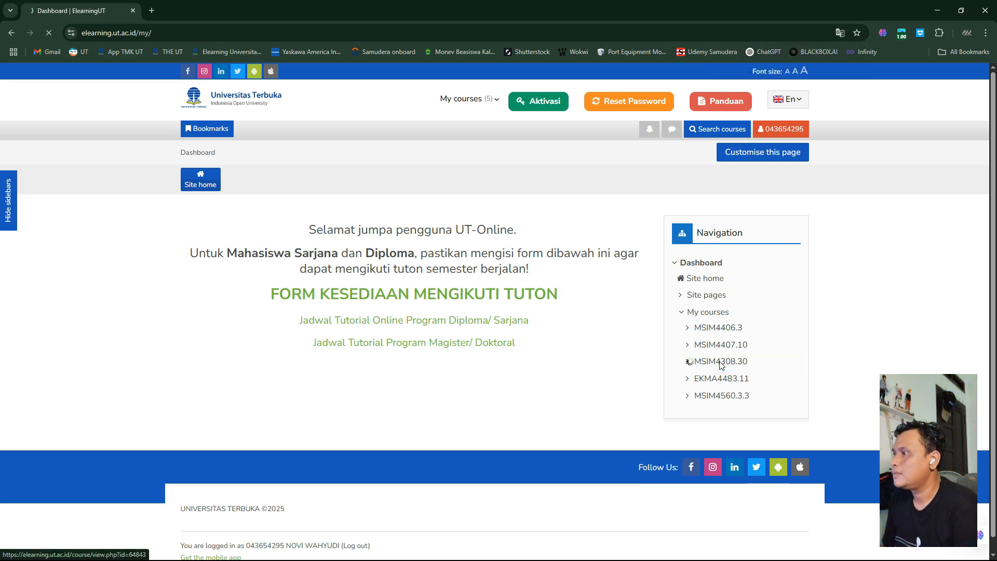
pyautogui.click(557, 270)
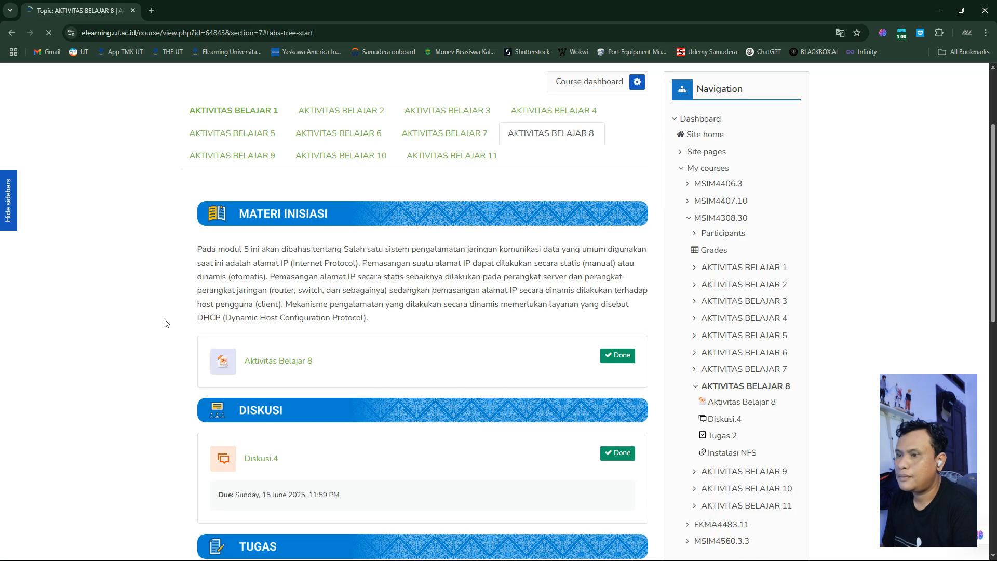
pyautogui.scroll(-2, 294, 460)
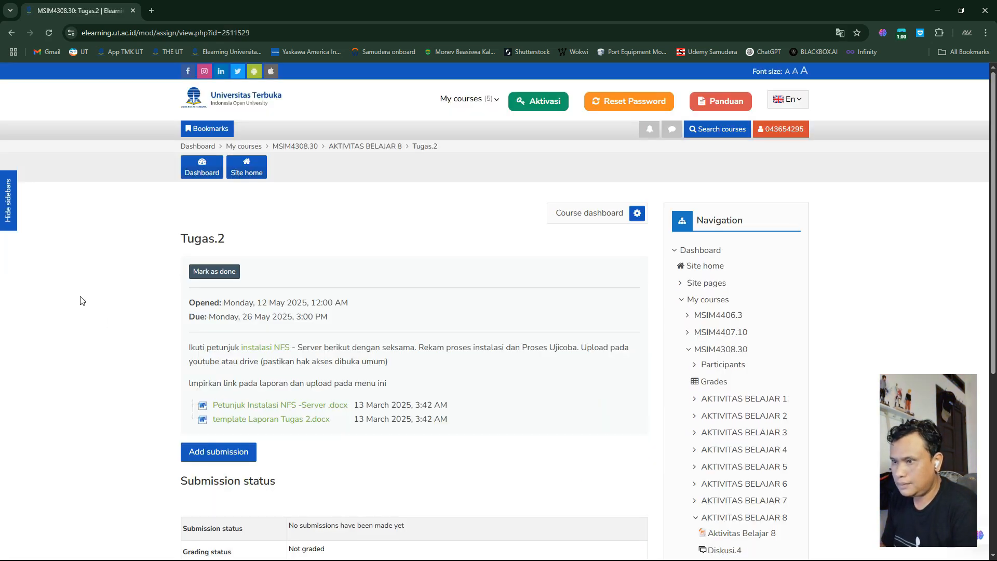
pyautogui.scroll(-2, 81, 300)
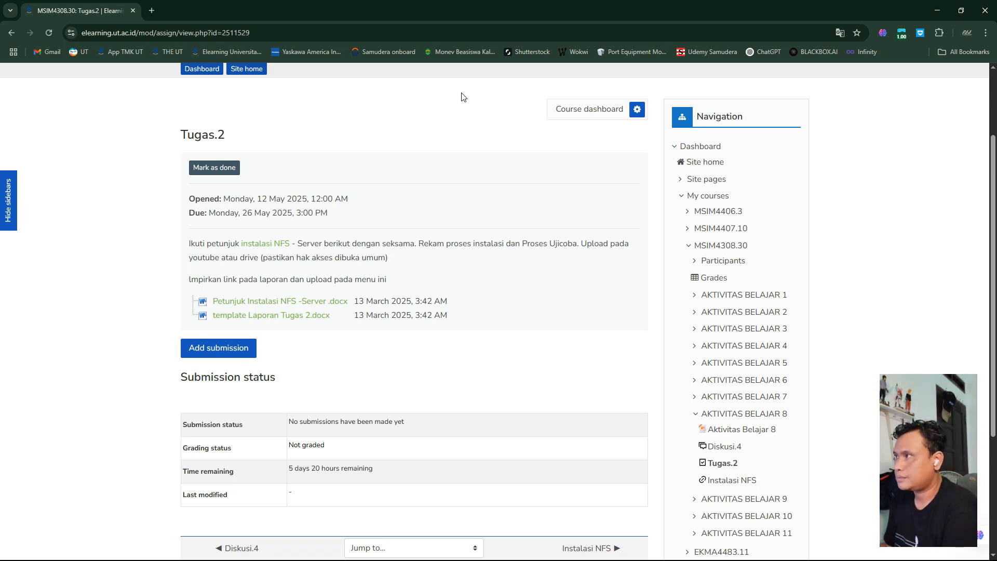
pyautogui.click(937, 9)
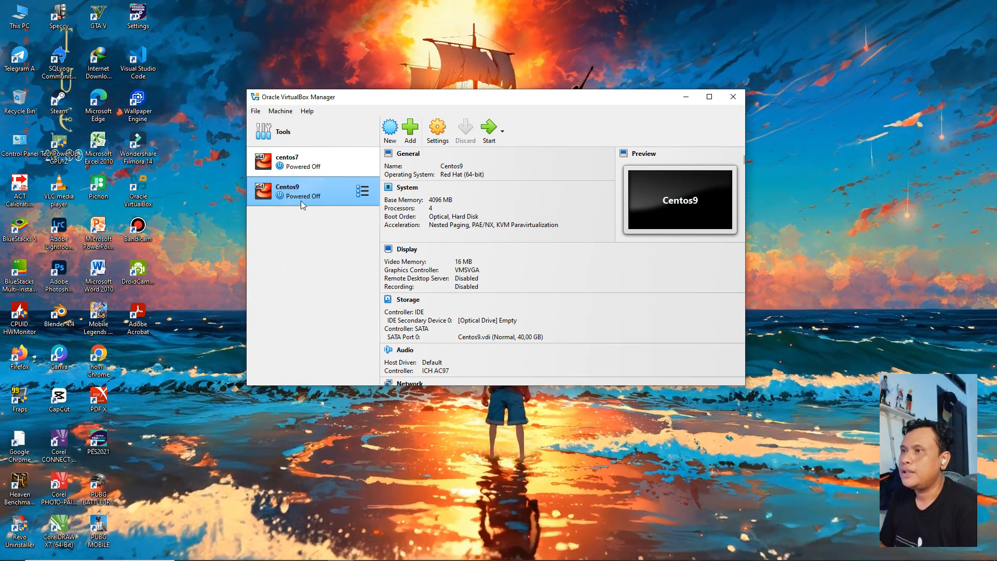
# - Start cloning the Centos9 virtual machine and name the clone Centos9-Server
pyautogui.rightClick(299, 192)
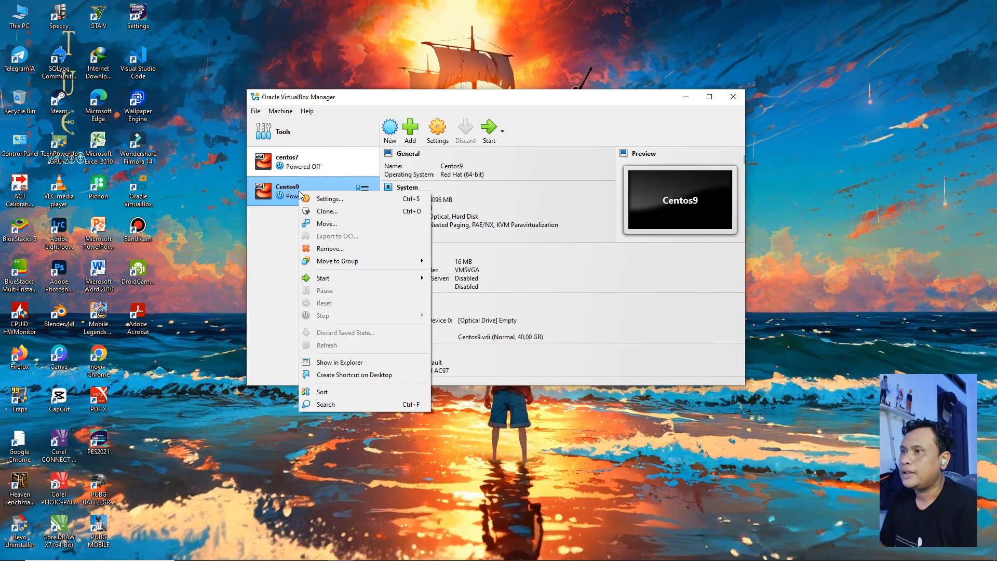
pyautogui.click(327, 213)
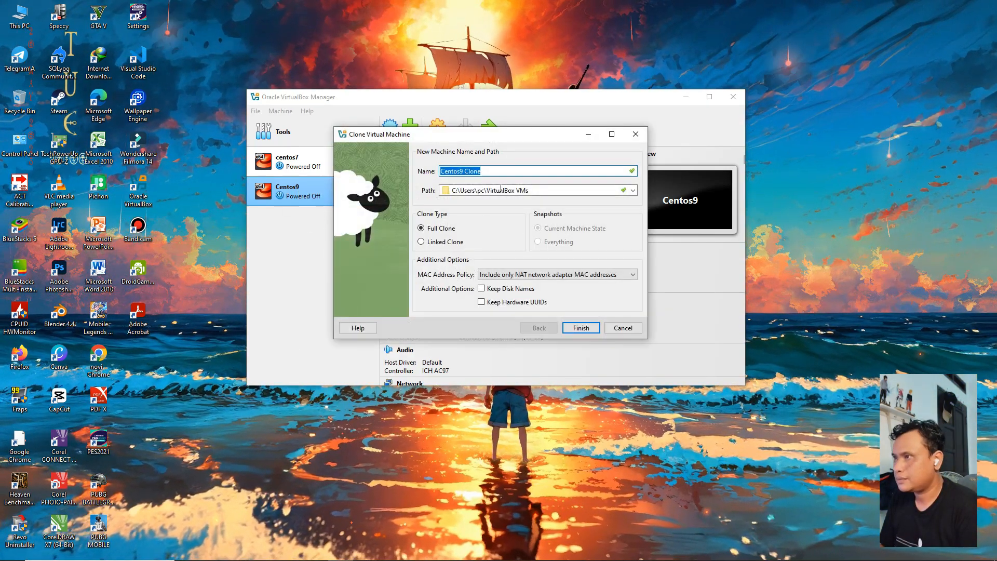
pyautogui.click(500, 171)
pyautogui.press('BackSpace')
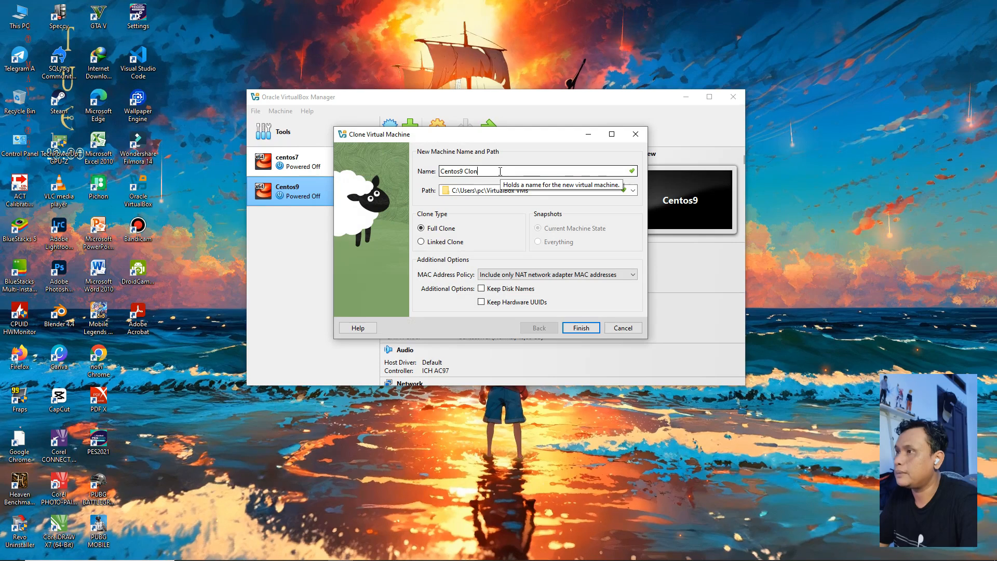
pyautogui.press('BackSpace')
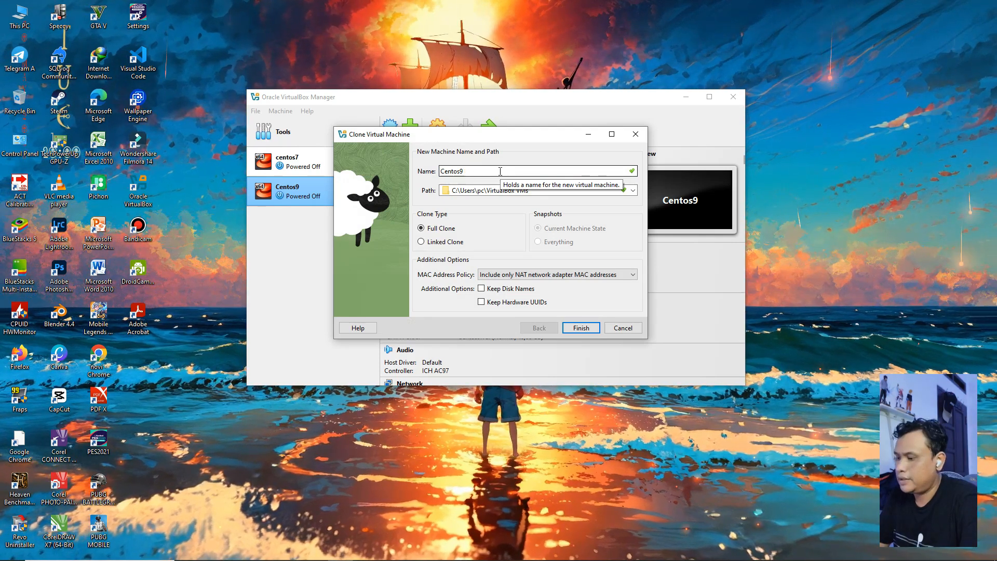
pyautogui.press('BackSpace')
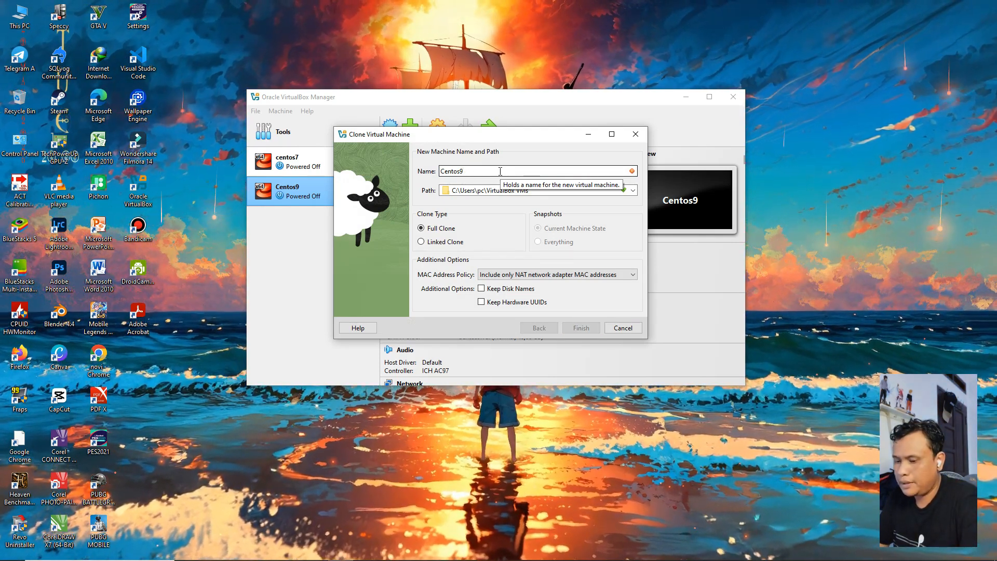
pyautogui.write('-Server')
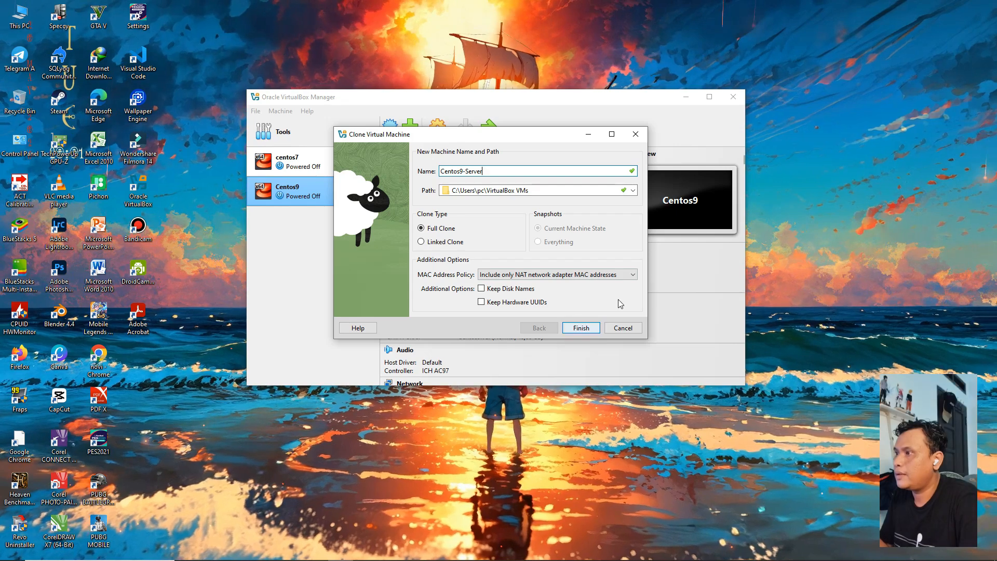
# - Set the Centos9-Server clone to generate new MAC addresses for all network adapters and create it as a full clone
pyautogui.click(633, 274)
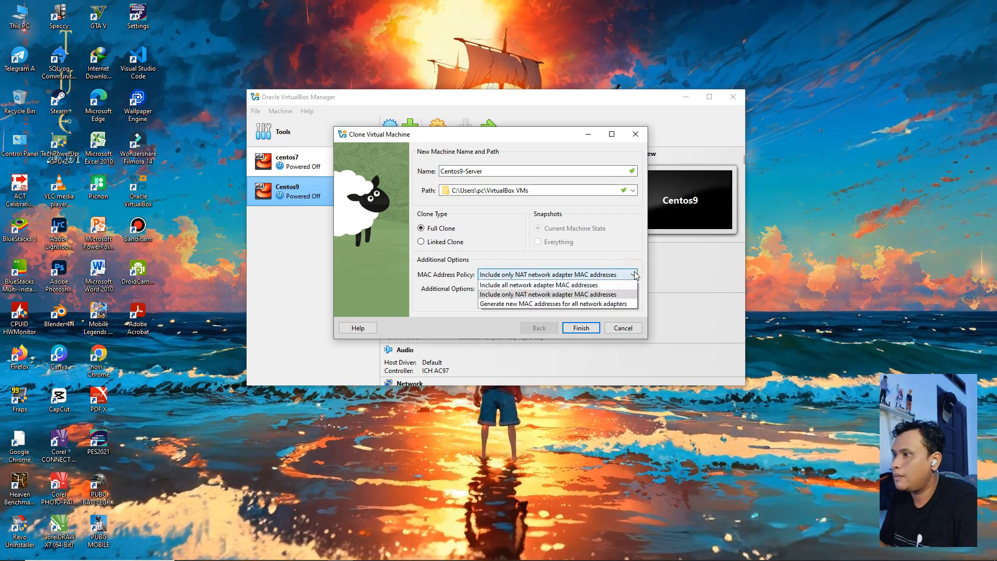
pyautogui.click(517, 303)
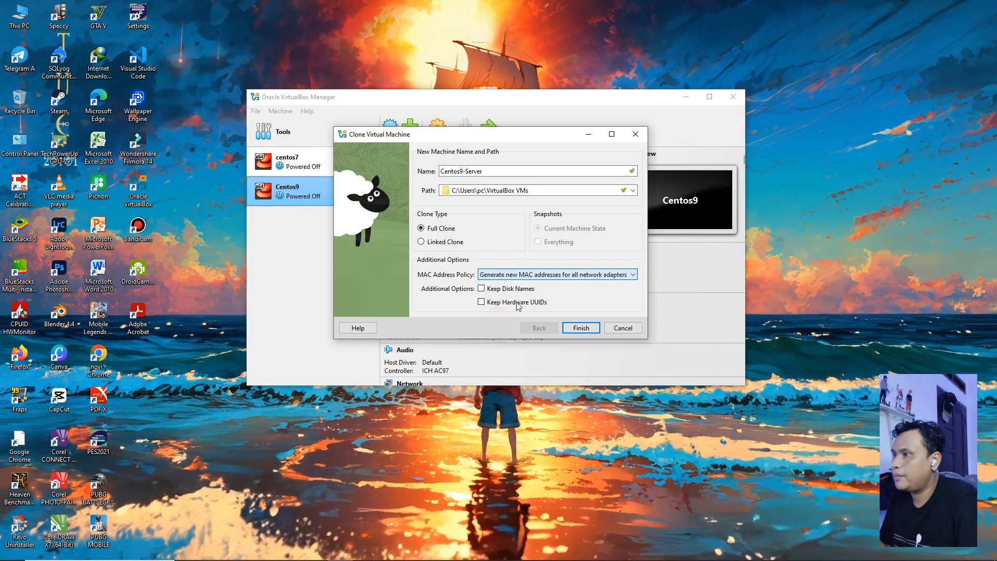
pyautogui.click(581, 328)
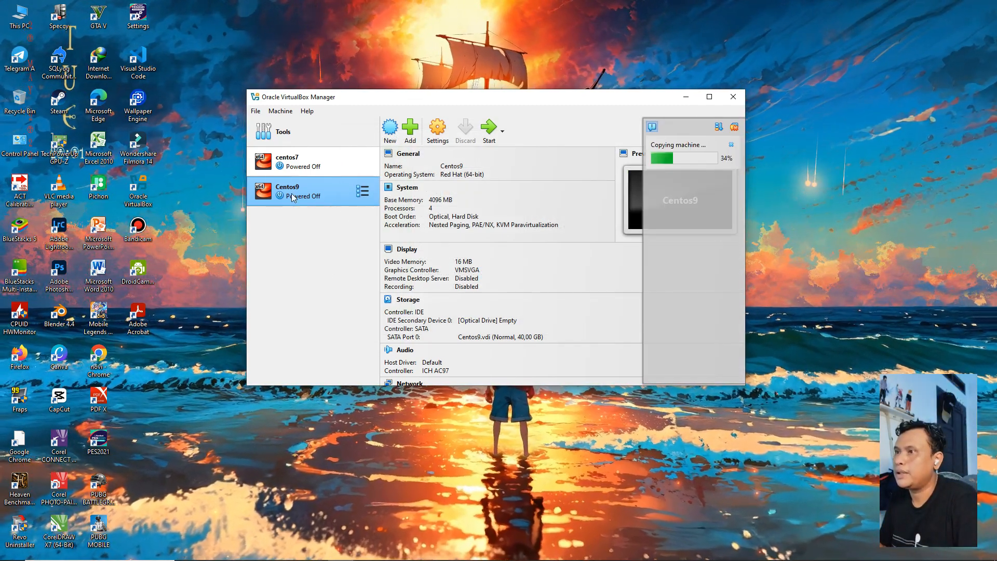
# - Start a second clone of the Centos9 virtual machine and name it Centos9-Klien
pyautogui.rightClick(312, 194)
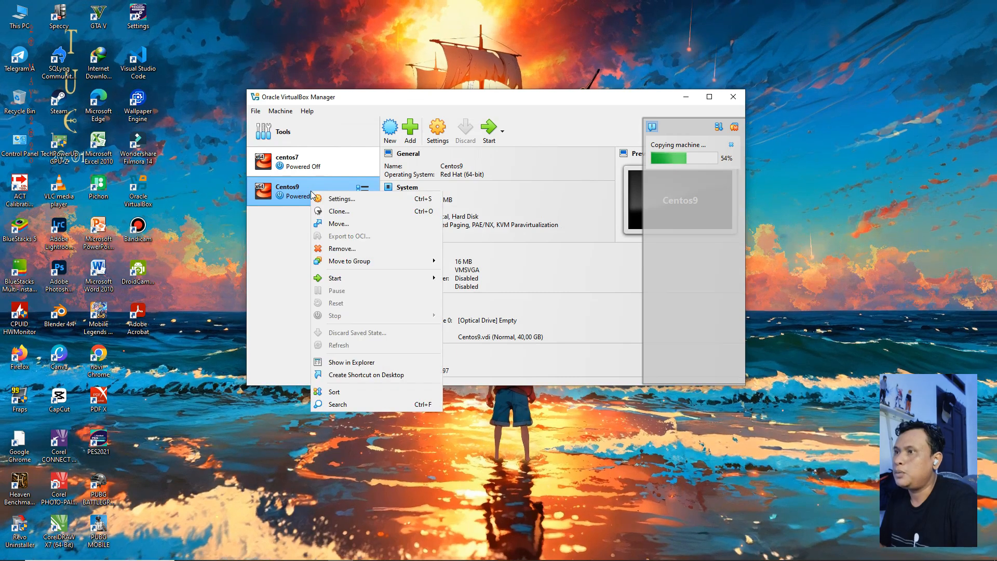
pyautogui.click(343, 214)
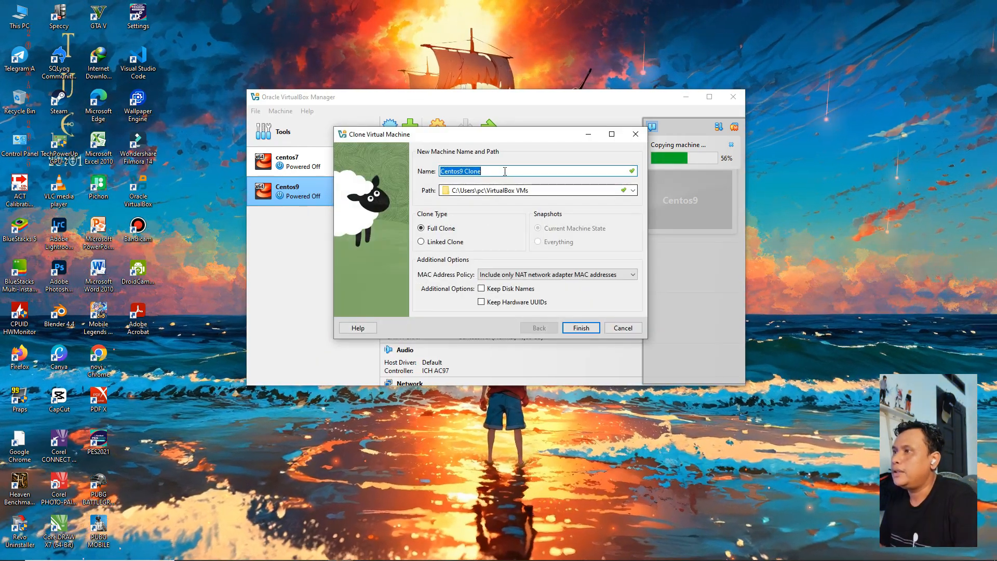
pyautogui.click(505, 171)
pyautogui.press('BackSpace')
pyautogui.press('BackSpace')
pyautogui.press('BackSpace')
pyautogui.press('BackSpace')
pyautogui.press('BackSpace')
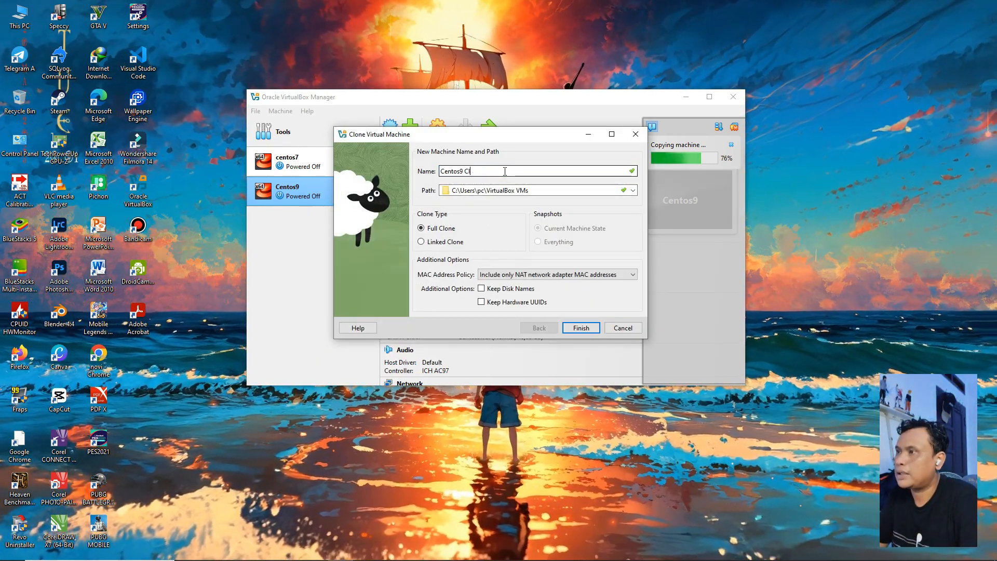
pyautogui.write('-')
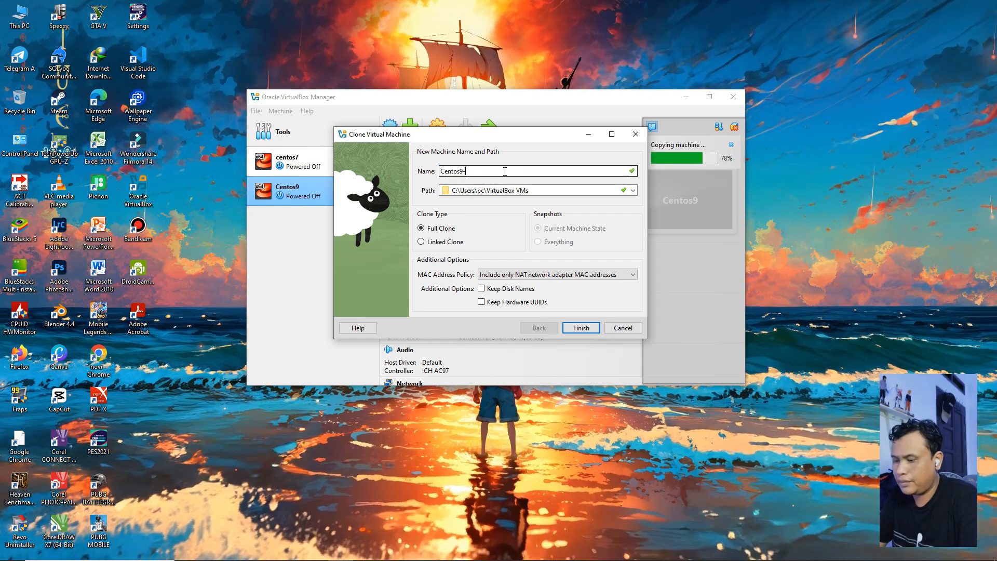
pyautogui.write('Klien')
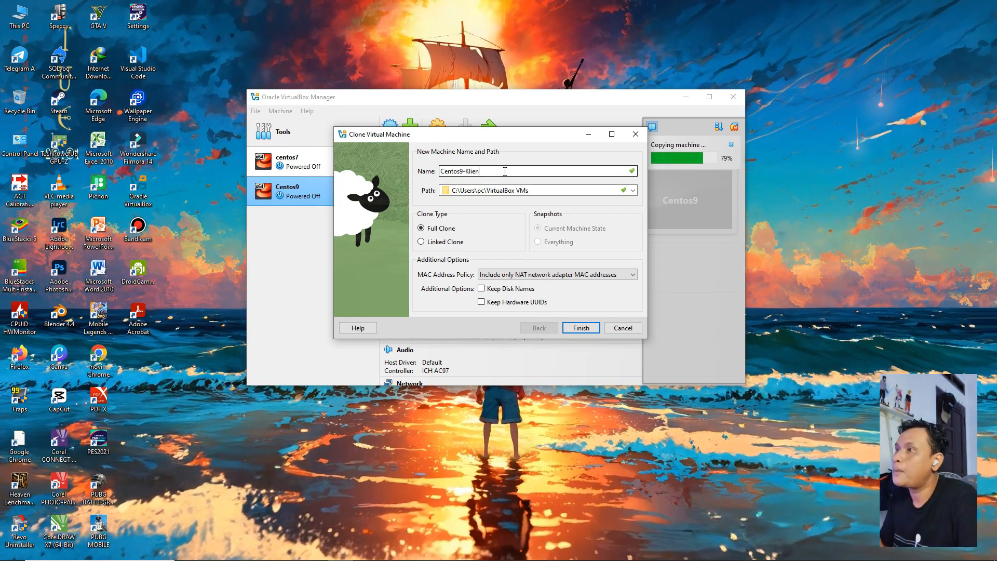
# - Set the Centos9-Klien clone to generate new MAC addresses for all network adapters and create it as a full clone
pyautogui.click(514, 275)
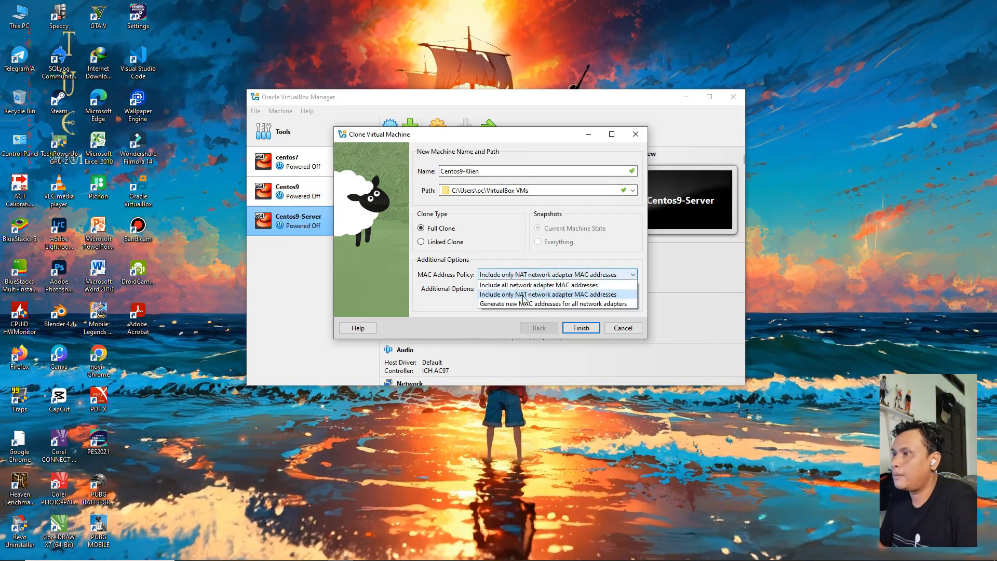
pyautogui.click(515, 304)
pyautogui.click(580, 327)
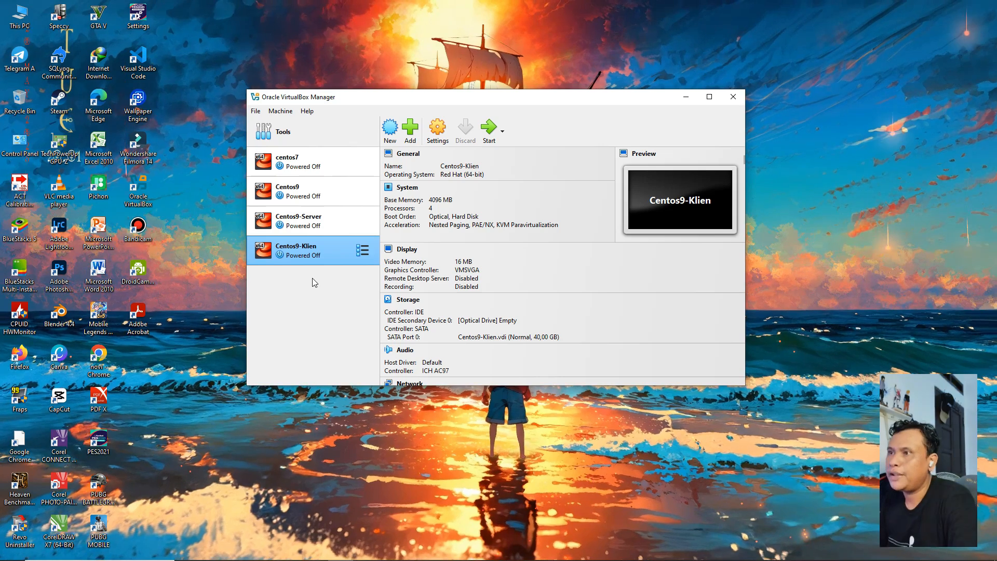
# - Start the Centos9-Klien and Centos9-Server virtual machines
pyautogui.click(316, 222)
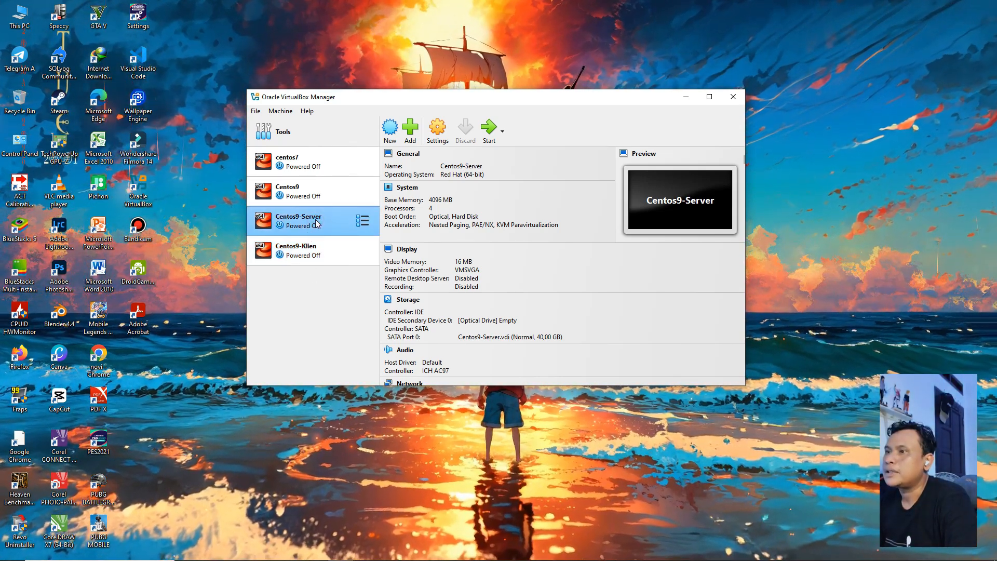
pyautogui.click(323, 244)
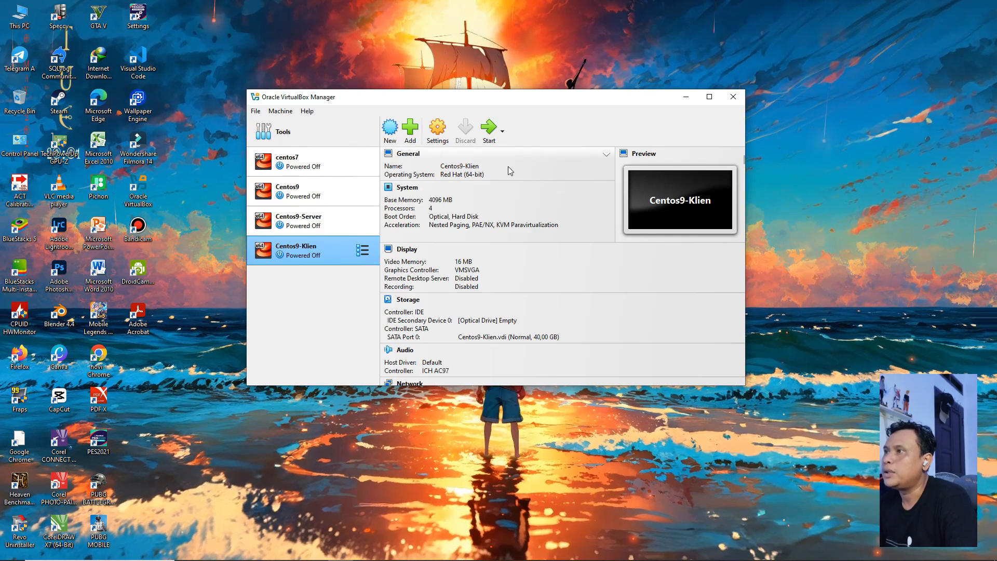
pyautogui.click(487, 136)
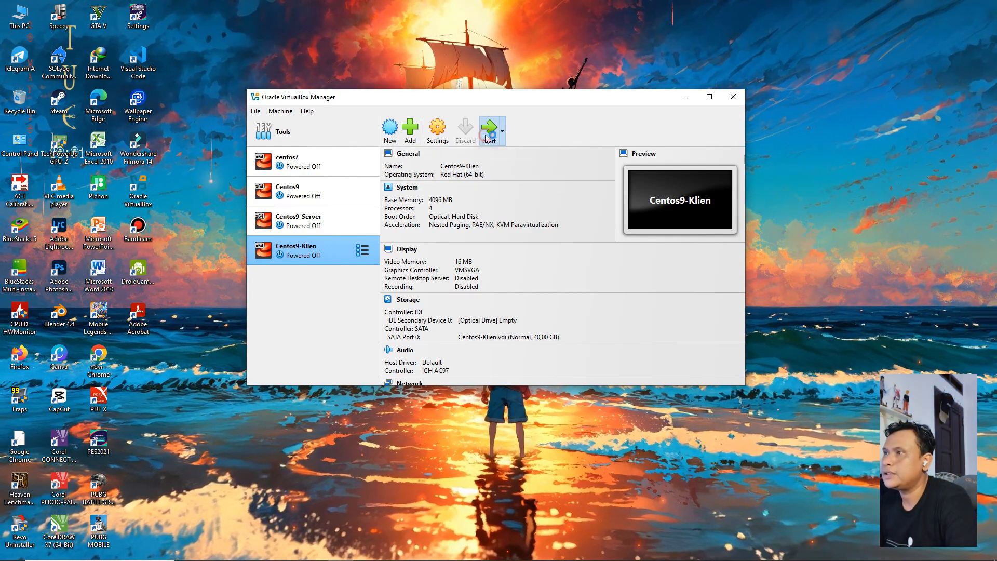
pyautogui.click(321, 223)
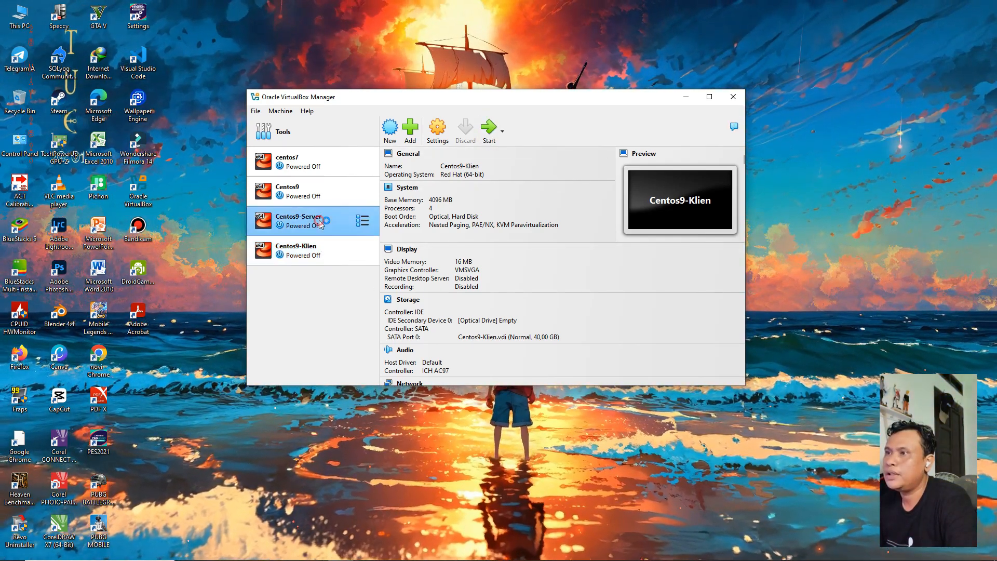
pyautogui.click(487, 134)
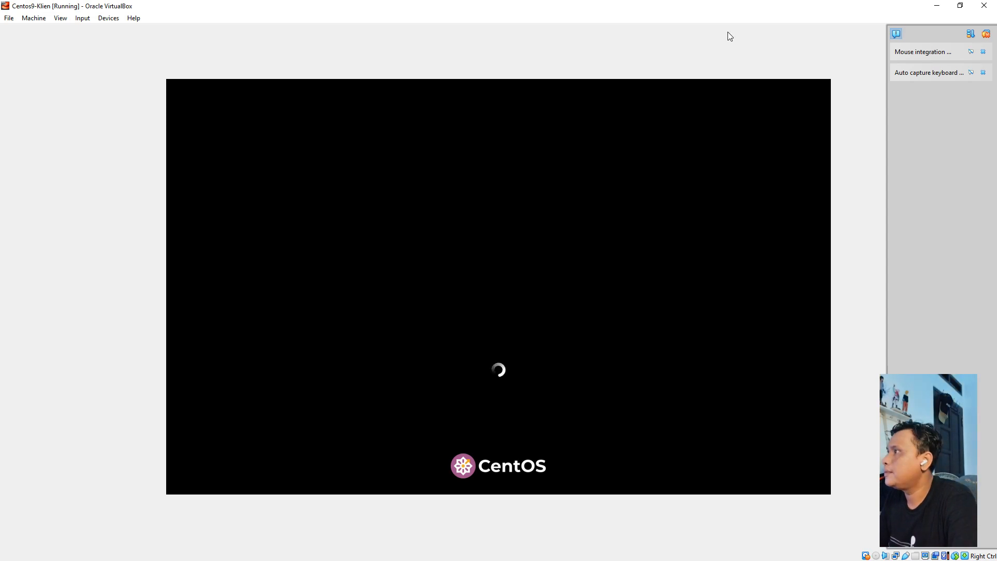
# - Dismiss the mouse integration and keyboard capture notifications in Centos9-Klien, minimize its window, and dismiss the same notifications in Centos9-Server
pyautogui.click(983, 72)
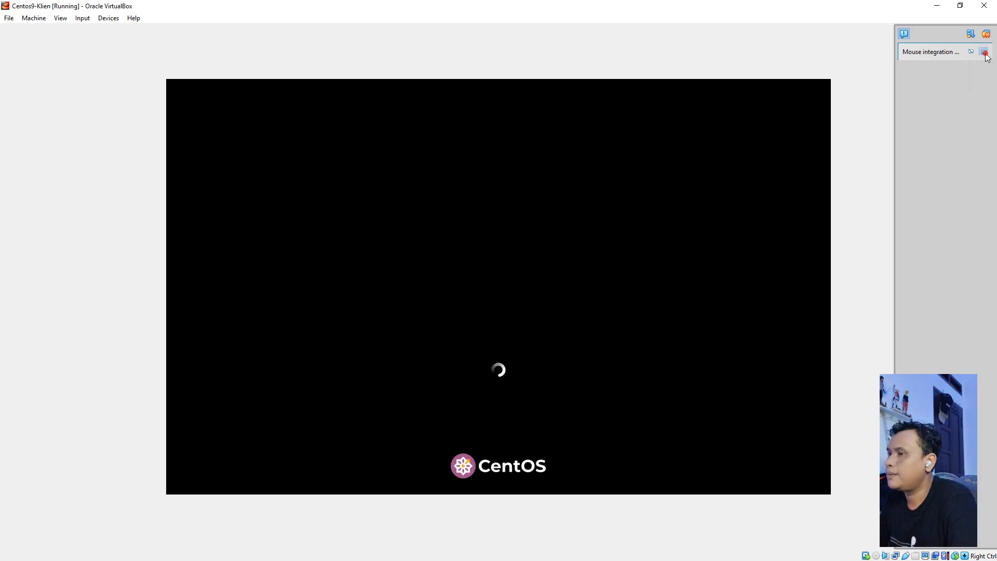
pyautogui.click(983, 51)
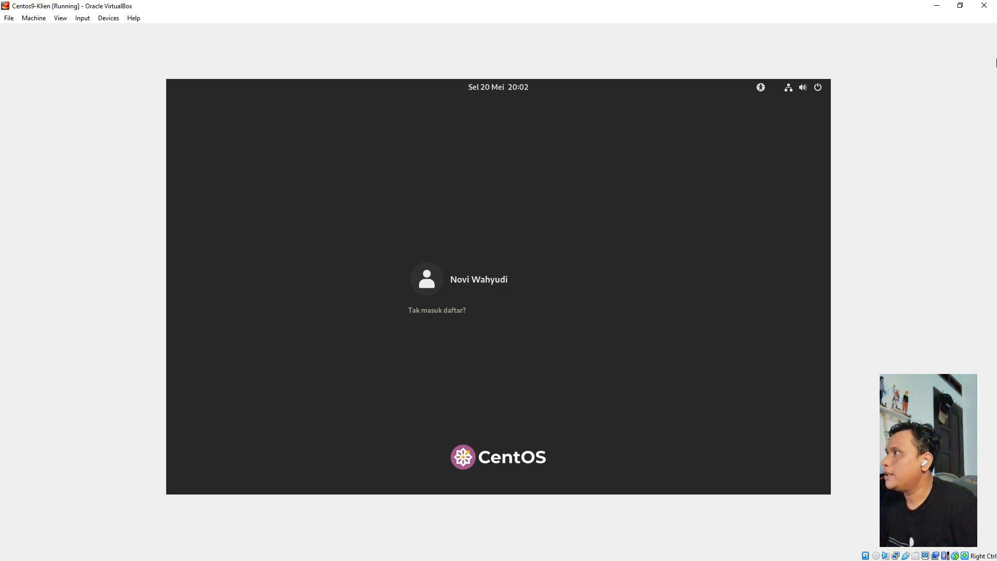
pyautogui.click(941, 8)
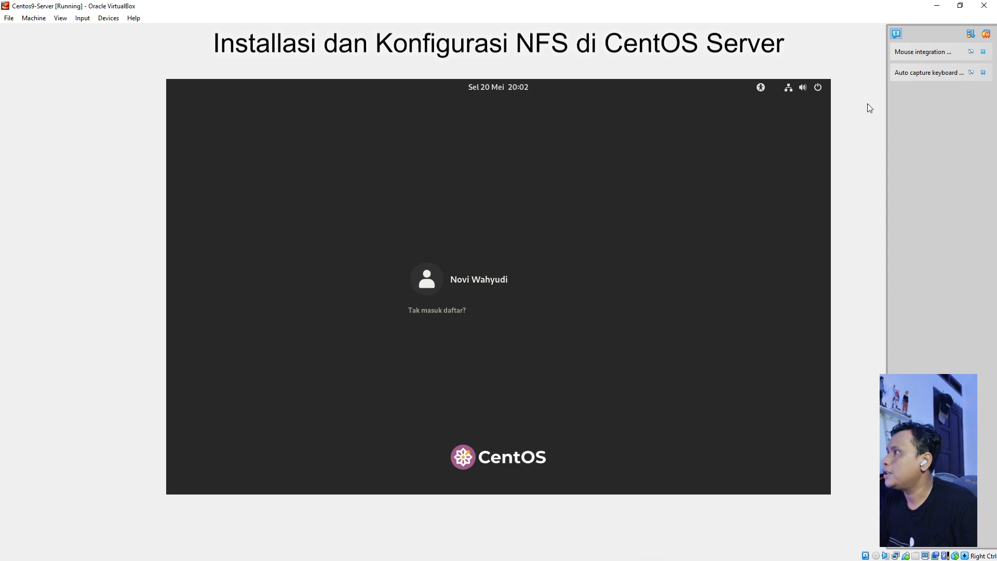
pyautogui.click(984, 53)
pyautogui.click(984, 52)
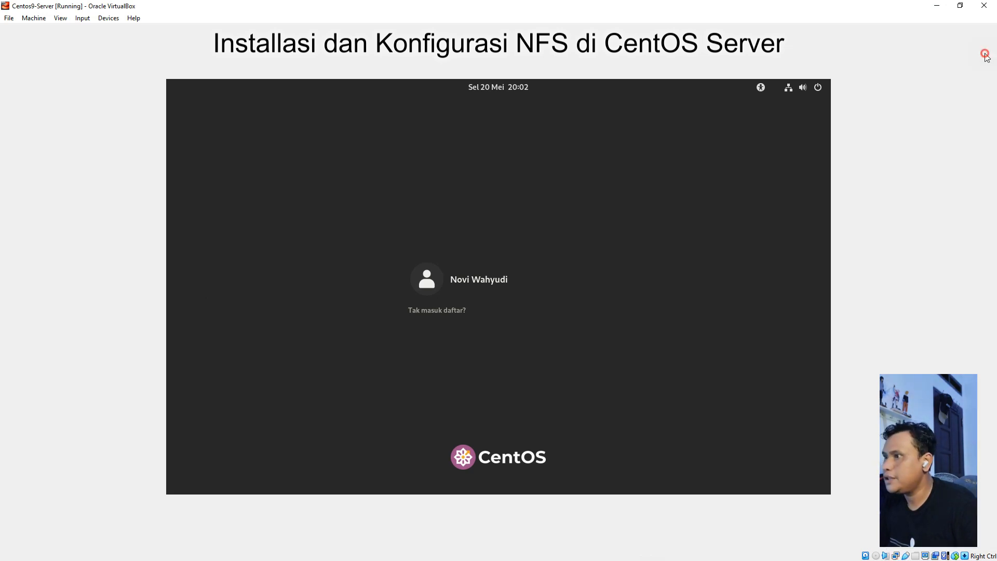
# - Log in to the Centos9-Server desktop with the listed user's account password and open a terminal
pyautogui.click(482, 289)
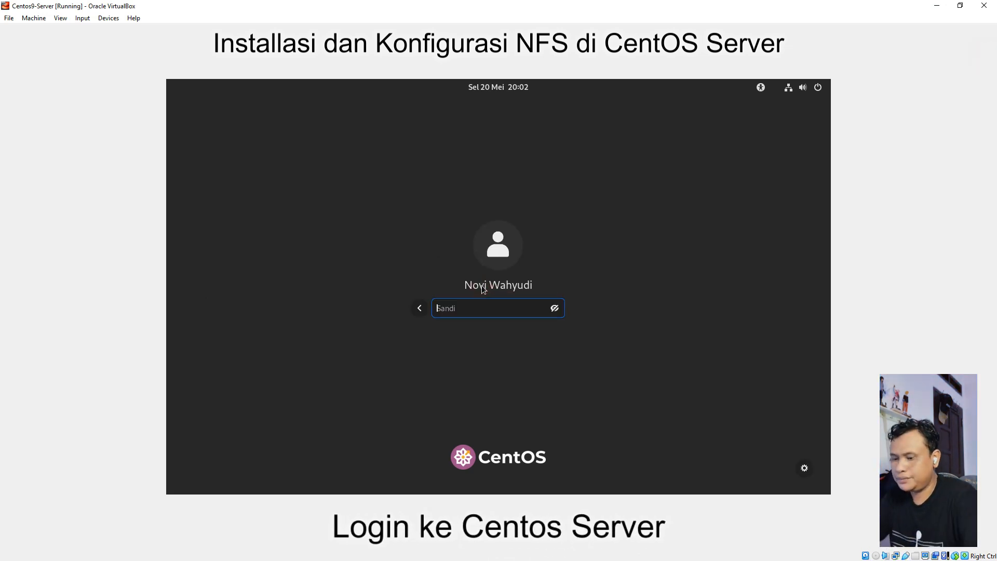
pyautogui.write('••••••••')
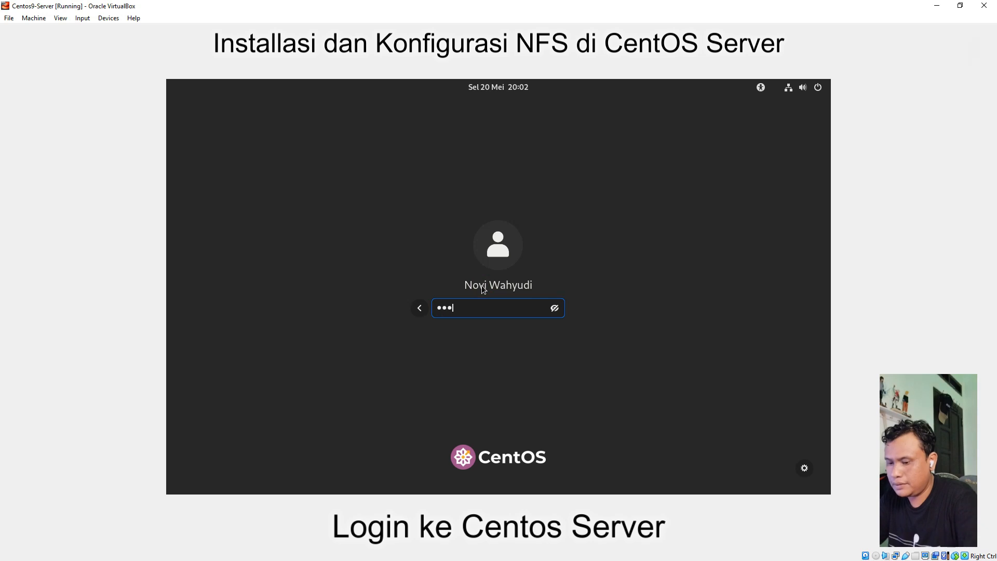
pyautogui.write('•')
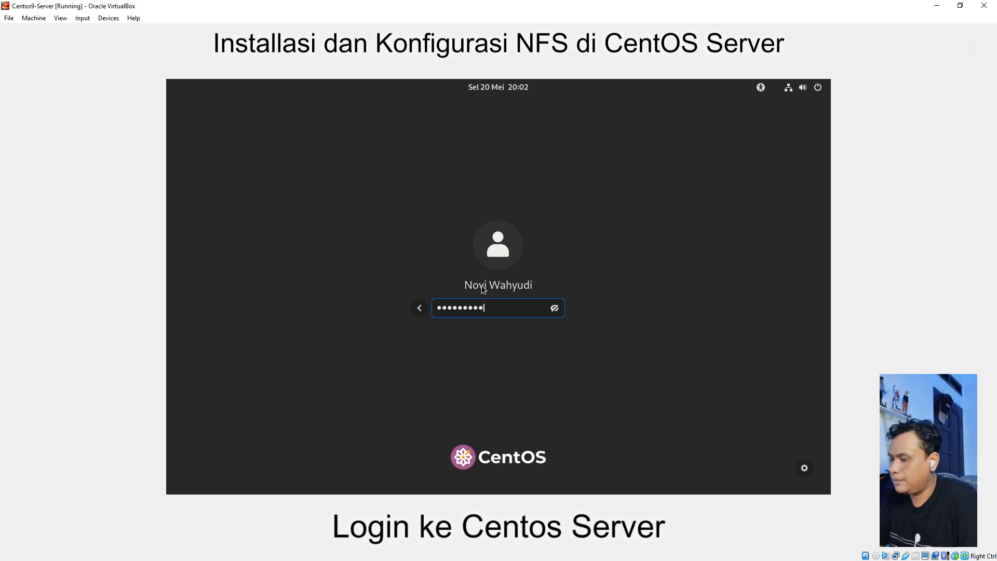
pyautogui.press('Return')
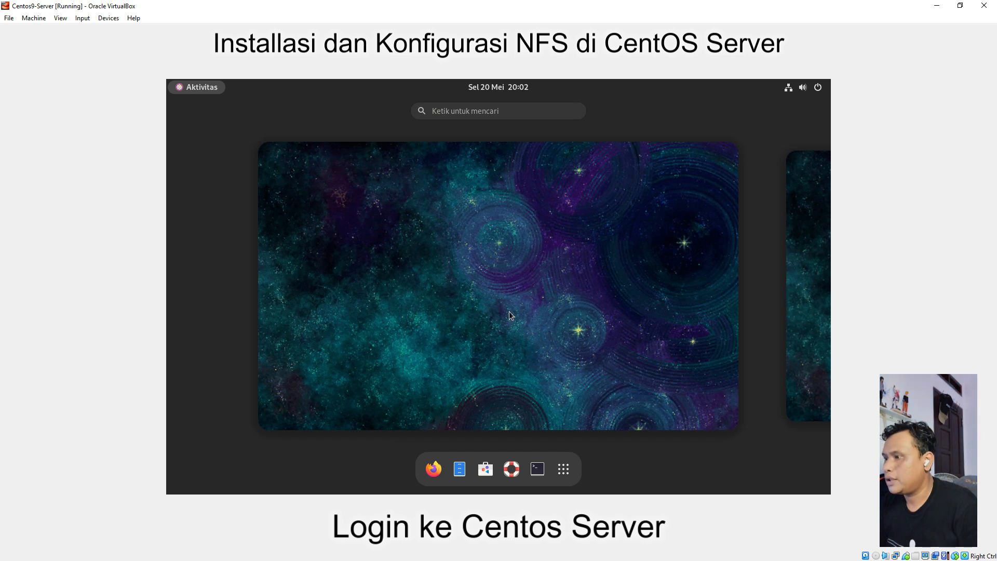
pyautogui.click(538, 469)
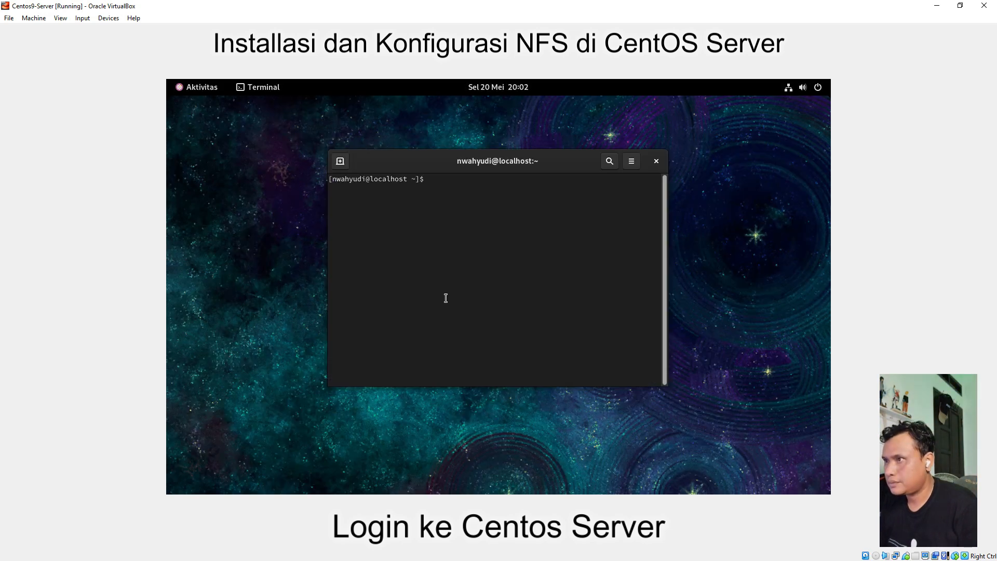